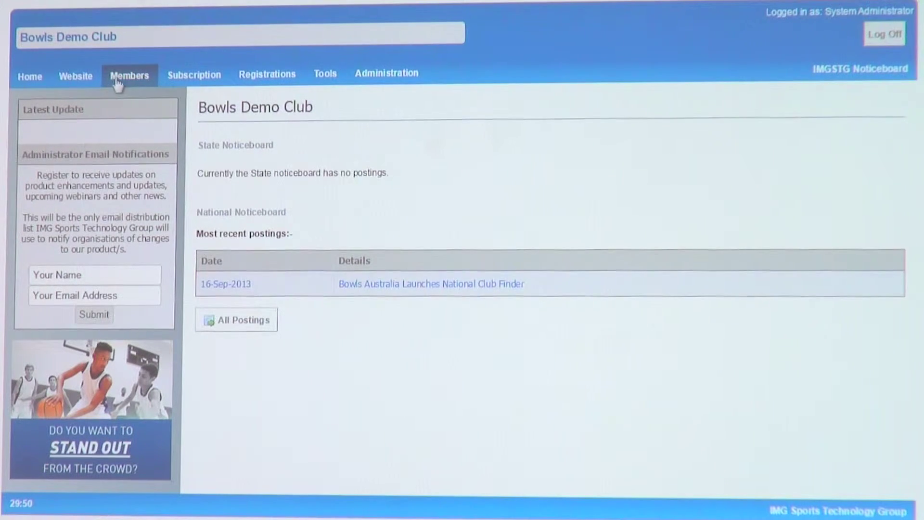
- Open the Bowls Demo Club members listing, which shows 88 active members
{"action": "left_click", "coordinate": [144, 86]}
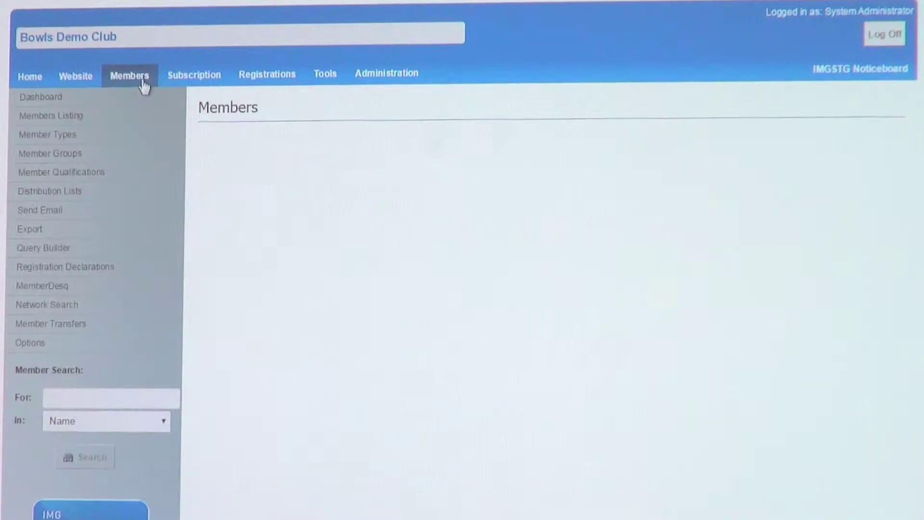
{"action": "left_click", "coordinate": [132, 124]}
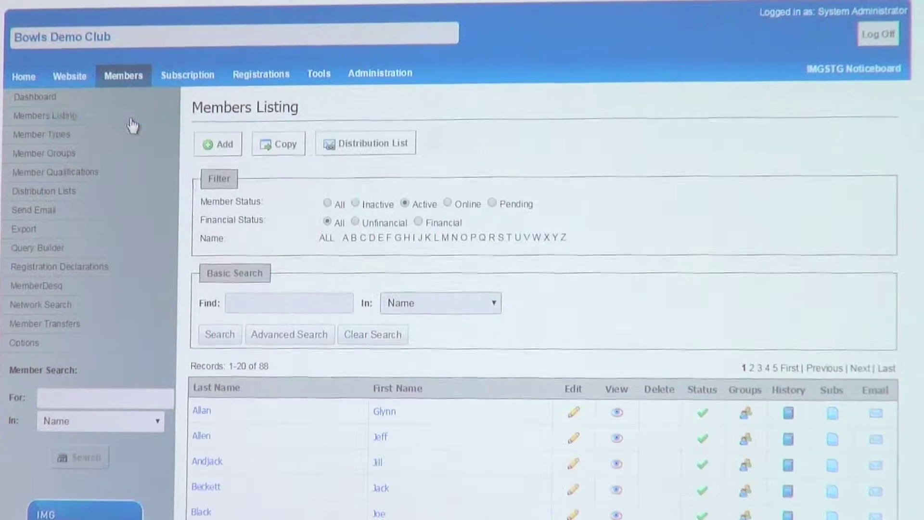
- Enter the new member's name as Barack Obama and bring up the address details
{"action": "left_click", "coordinate": [227, 146]}
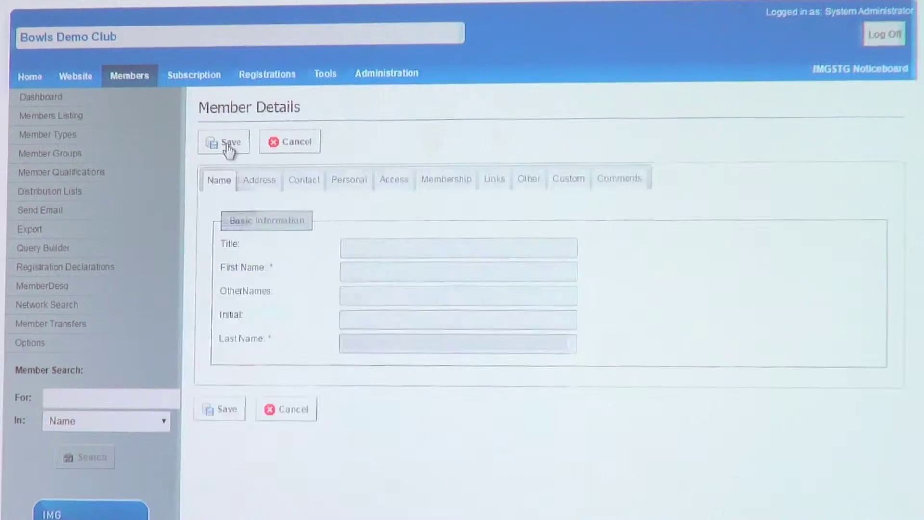
{"action": "left_click", "coordinate": [350, 272]}
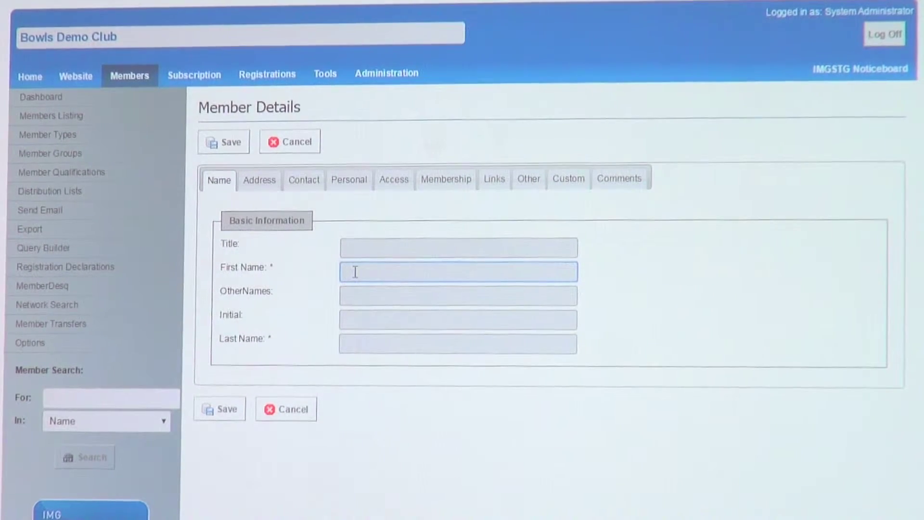
{"action": "type", "text": "B"}
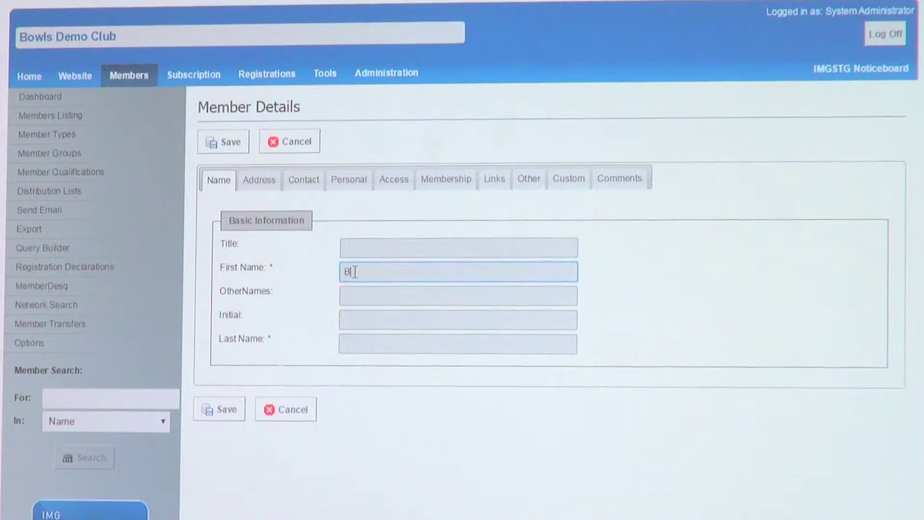
{"action": "type", "text": "arac"}
{"action": "key", "text": "Tab"}
{"action": "key", "text": "Tab"}
{"action": "key", "text": "Tab"}
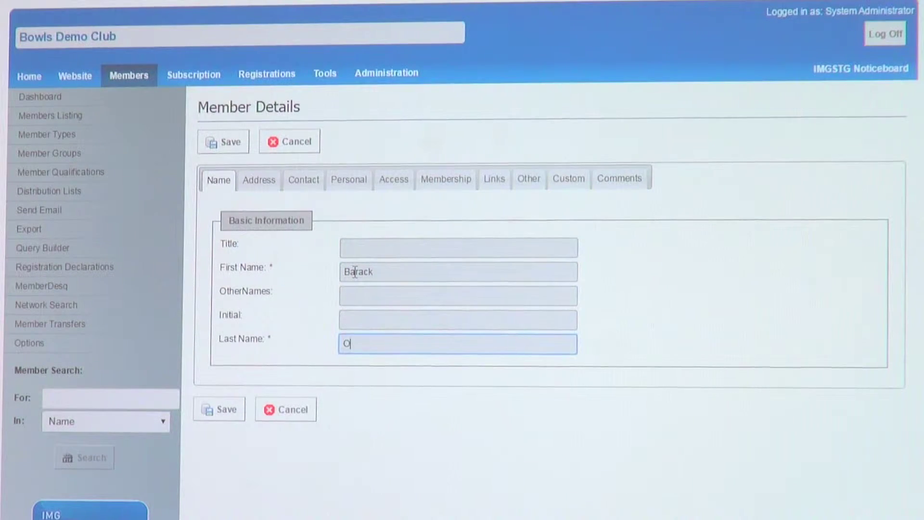
{"action": "type", "text": "ama"}
{"action": "left_click", "coordinate": [262, 181]}
{"action": "left_click", "coordinate": [364, 243]}
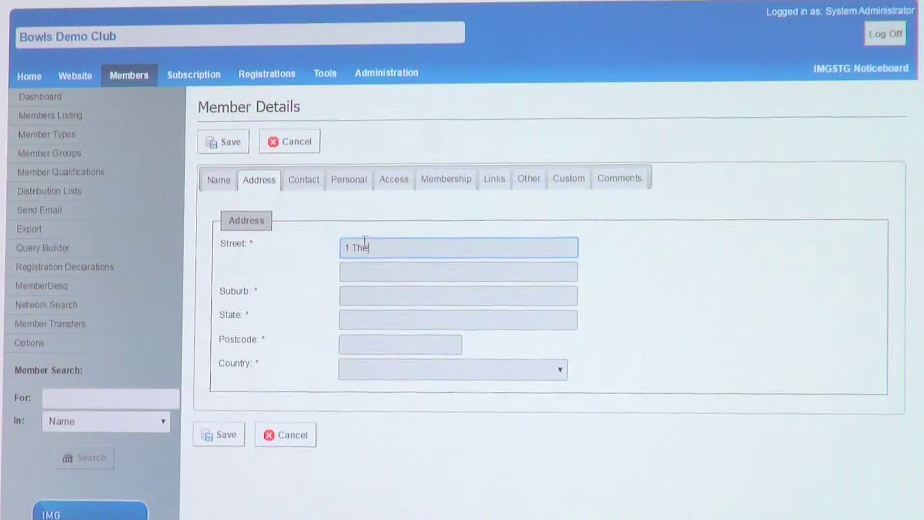
{"action": "type", "text": "hite"}
{"action": "type", "text": "house"}
{"action": "left_click", "coordinate": [366, 299]}
{"action": "type", "text": "North Ade"}
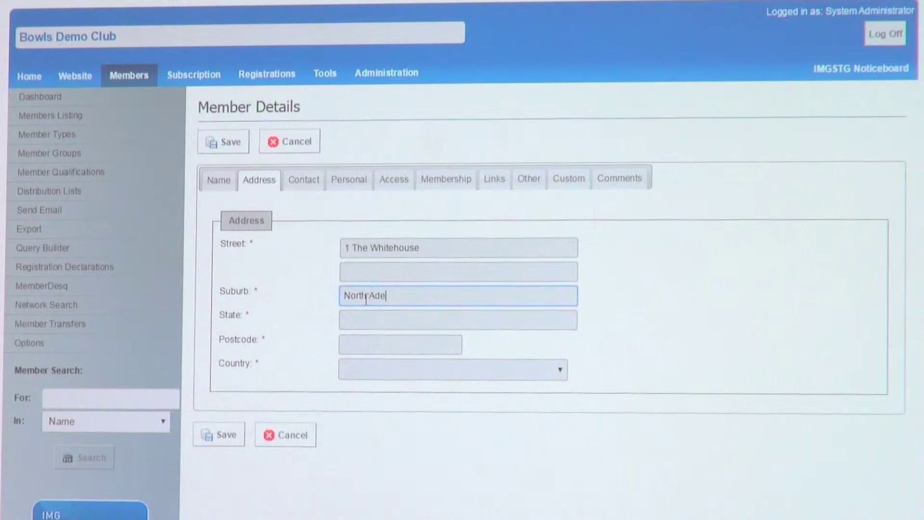
{"action": "type", "text": "aide"}
{"action": "left_click", "coordinate": [388, 314]}
{"action": "type", "text": "SA"}
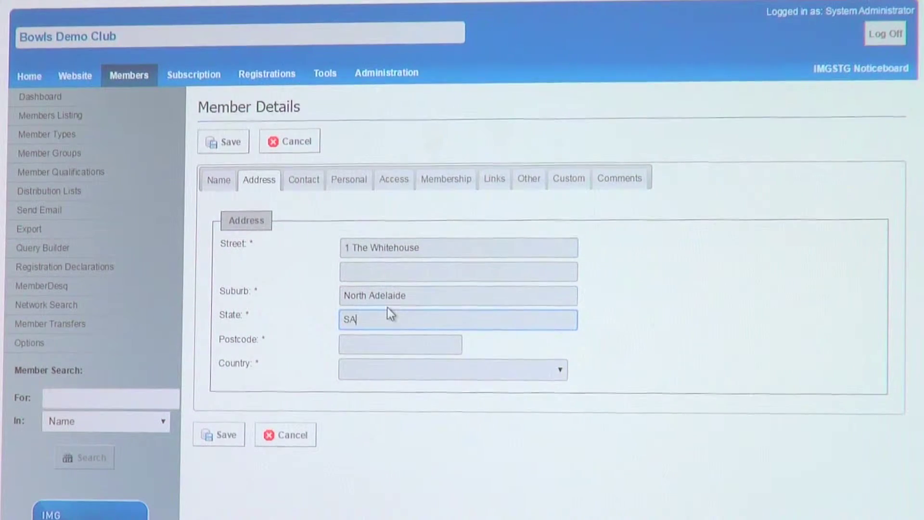
{"action": "left_click", "coordinate": [399, 346]}
{"action": "type", "text": "50"}
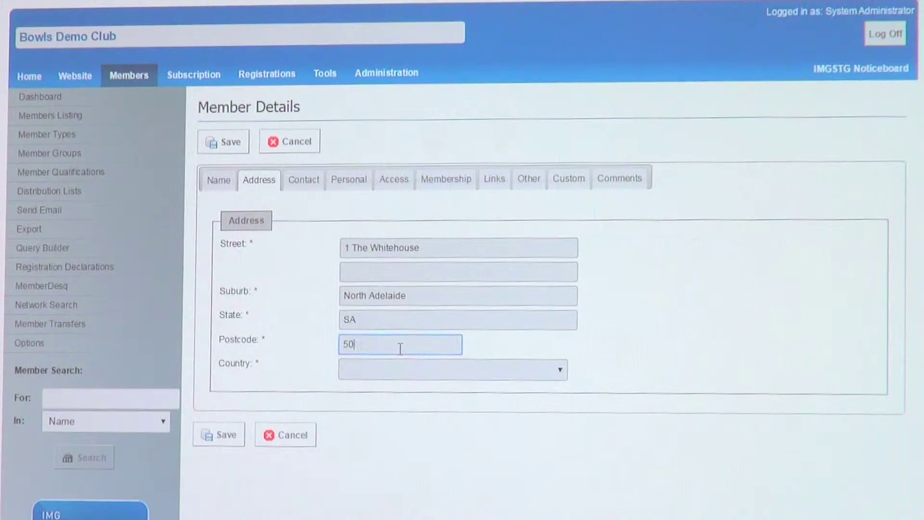
{"action": "type", "text": "06"}
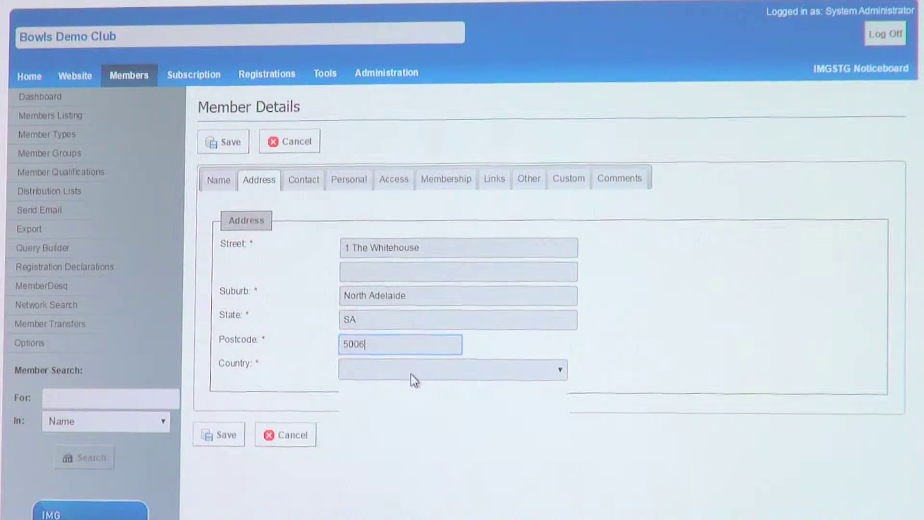
{"action": "left_click", "coordinate": [411, 374]}
{"action": "left_click", "coordinate": [375, 398]}
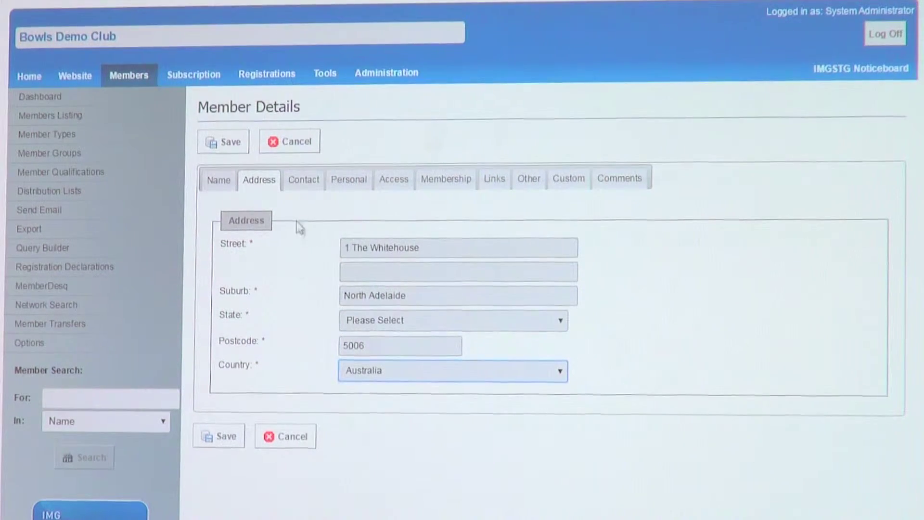
{"action": "left_click", "coordinate": [304, 190]}
- Enter the new member's email address in the contact details
{"action": "left_click", "coordinate": [393, 412]}
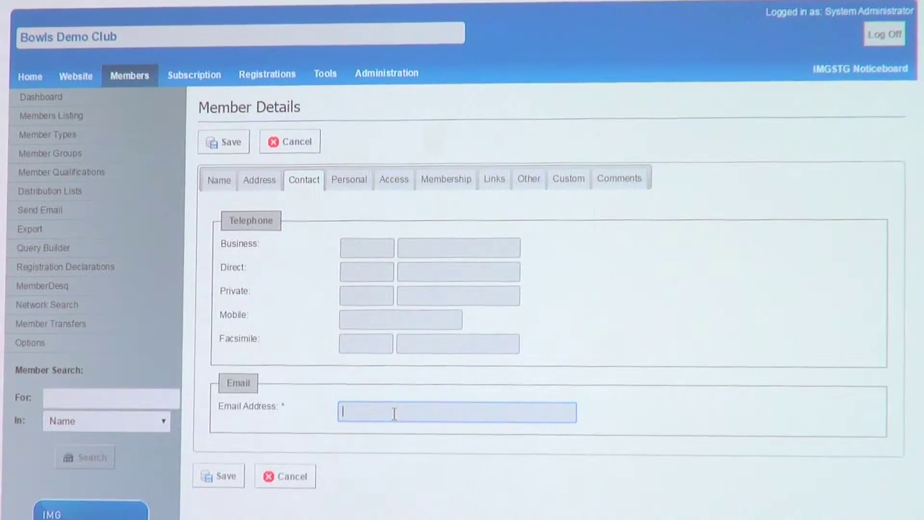
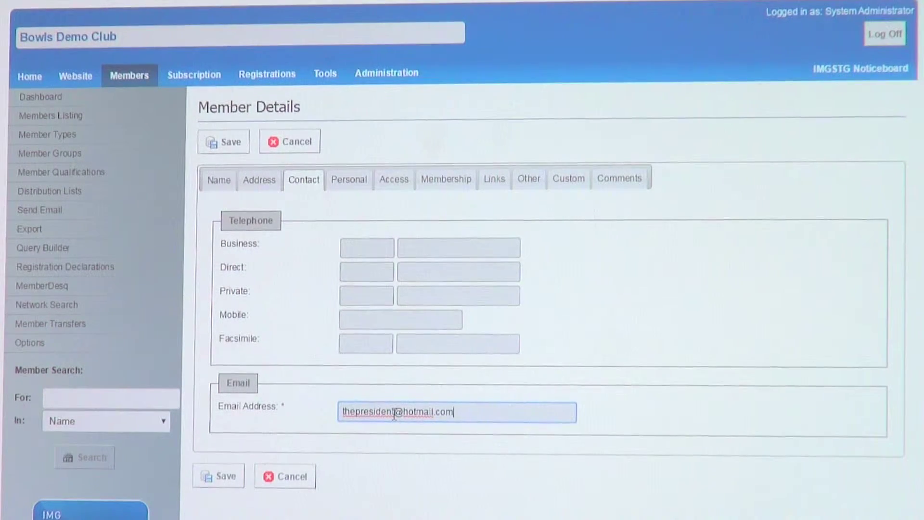
{"action": "left_click", "coordinate": [349, 183]}
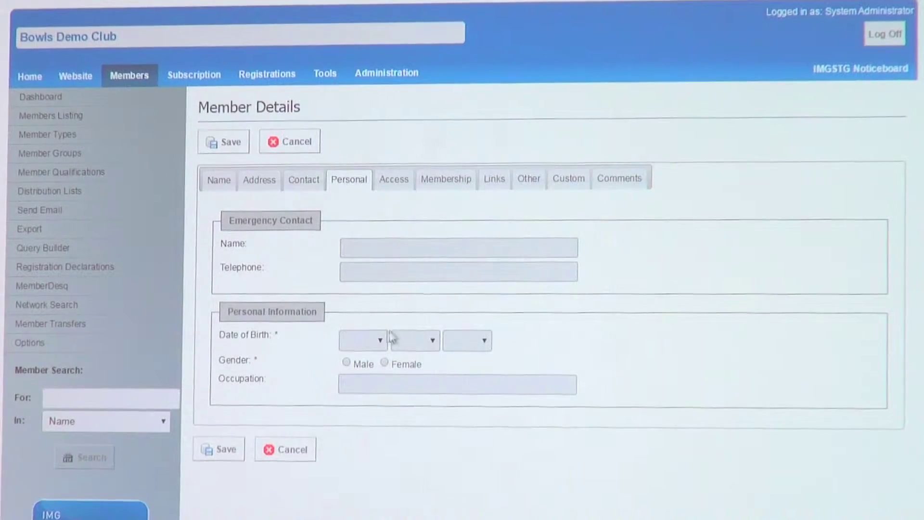
{"action": "left_click", "coordinate": [372, 341]}
{"action": "left_click", "coordinate": [357, 405]}
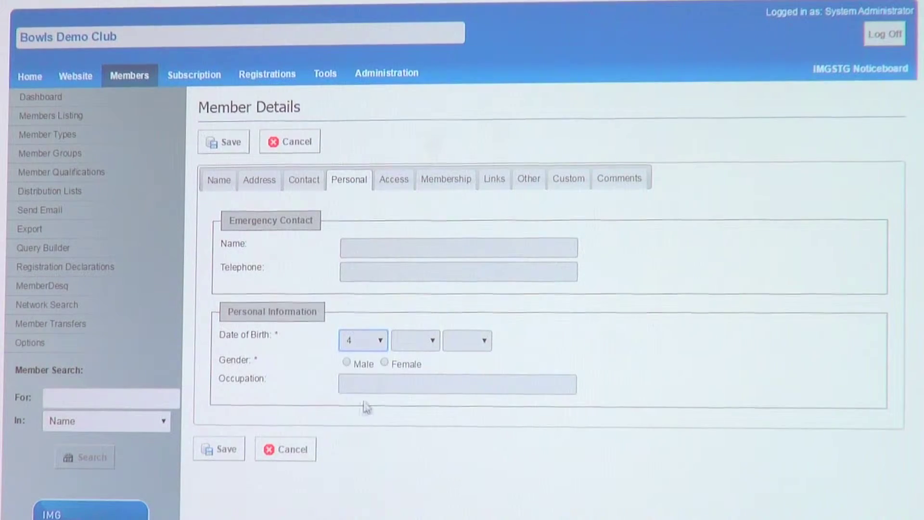
{"action": "left_click", "coordinate": [405, 343]}
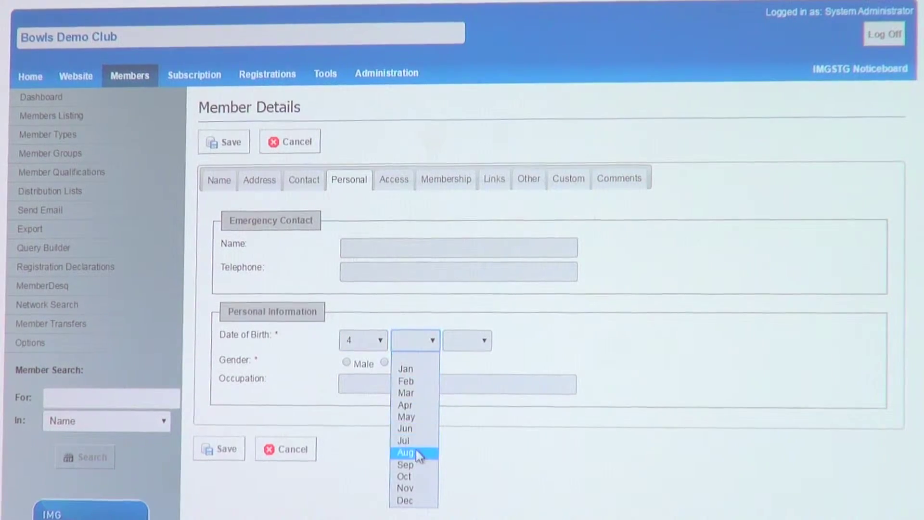
{"action": "left_click", "coordinate": [416, 449]}
{"action": "left_click", "coordinate": [462, 339]}
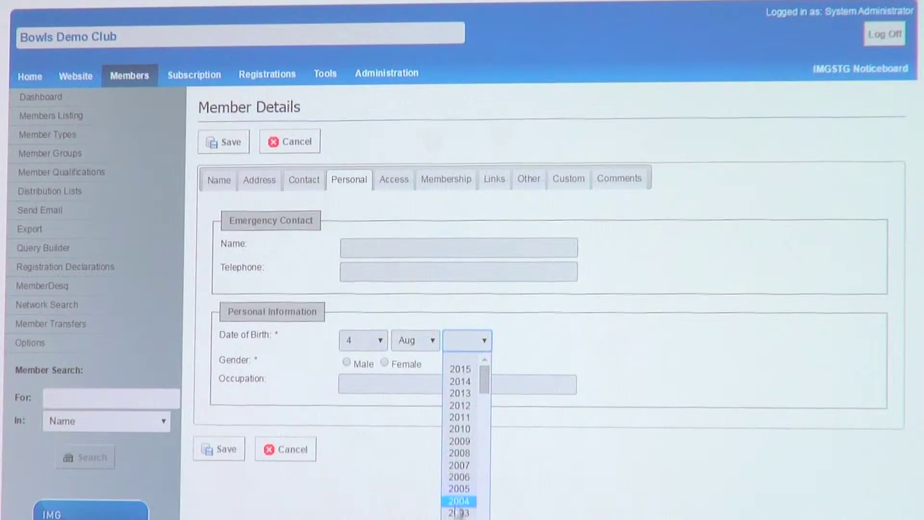
{"action": "scroll", "coordinate": [454, 506], "scroll_direction": "down", "scroll_amount": 5}
{"action": "scroll", "coordinate": [458, 448], "scroll_direction": "down", "scroll_amount": 4}
{"action": "scroll", "coordinate": [459, 392], "scroll_direction": "down", "scroll_amount": 4}
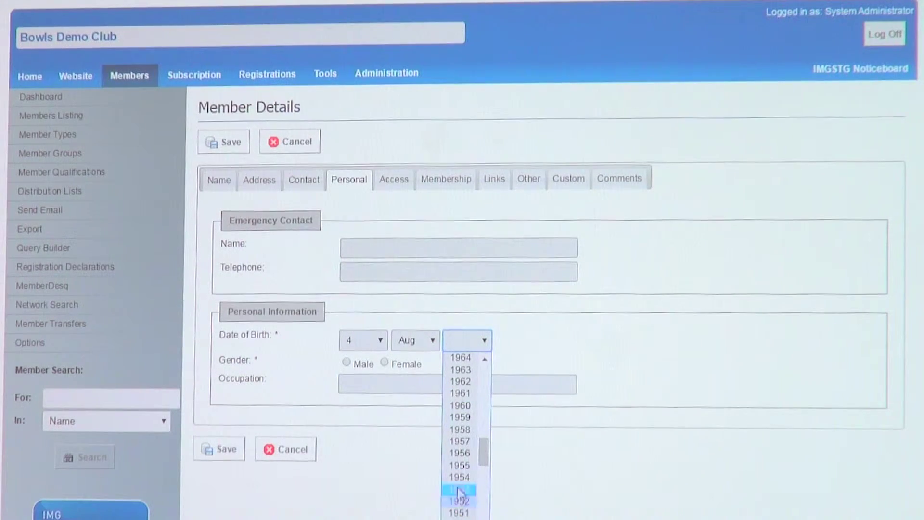
{"action": "left_click", "coordinate": [460, 394]}
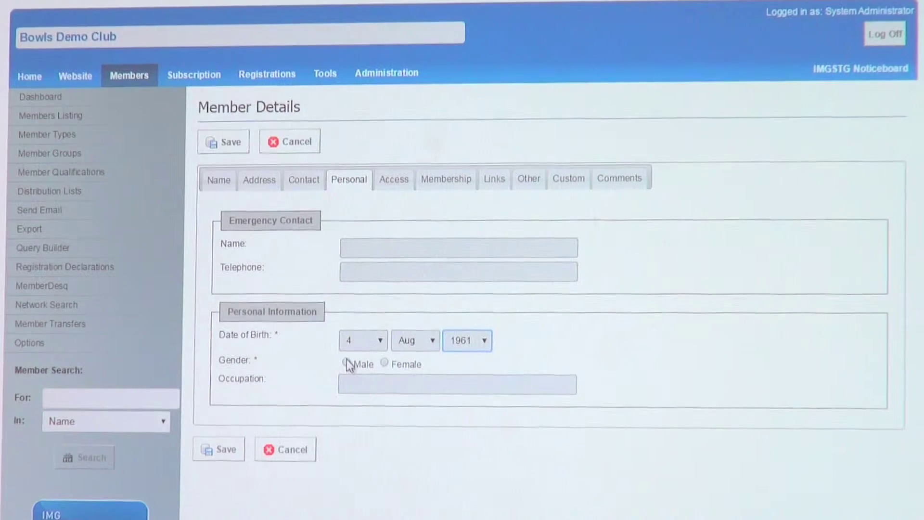
{"action": "left_click", "coordinate": [347, 364]}
{"action": "left_click", "coordinate": [444, 181]}
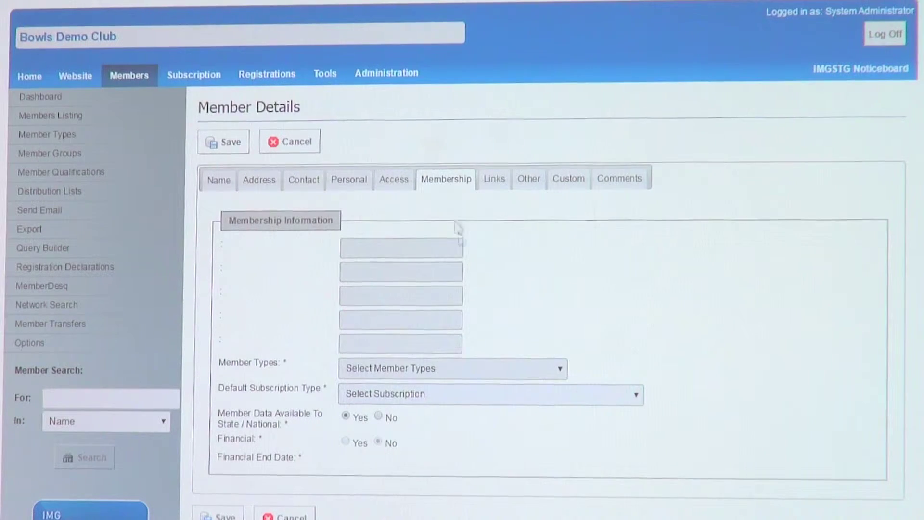
- Choose member type Full and subscription Full - Metro, then save, which flags one invalid field
{"action": "left_click", "coordinate": [510, 368]}
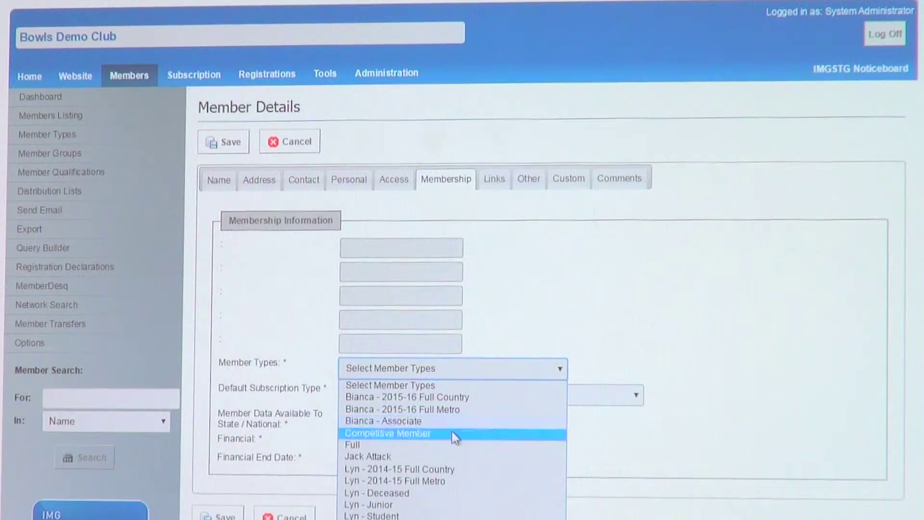
{"action": "left_click", "coordinate": [454, 446]}
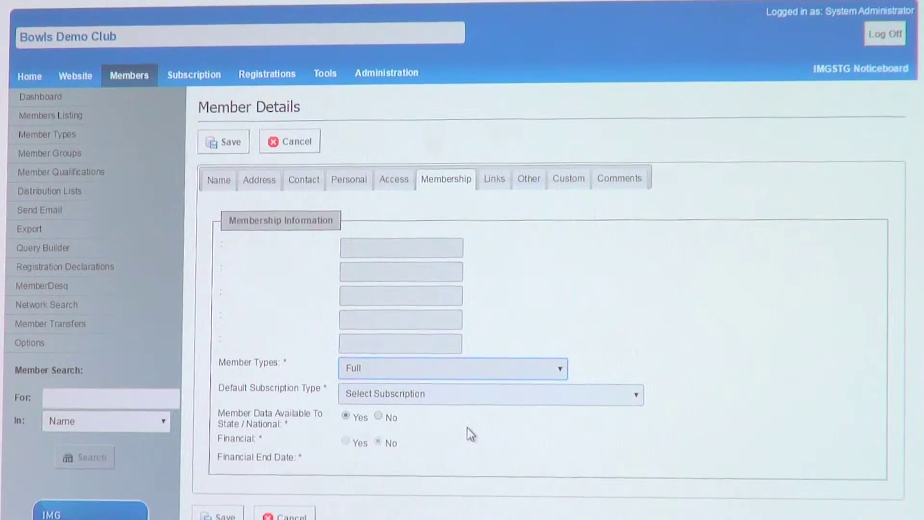
{"action": "left_click", "coordinate": [414, 394]}
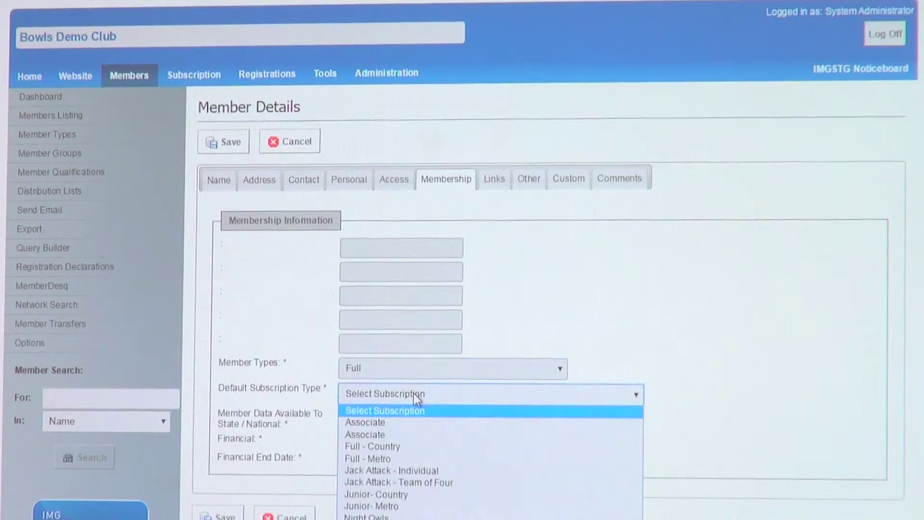
{"action": "left_click", "coordinate": [408, 459]}
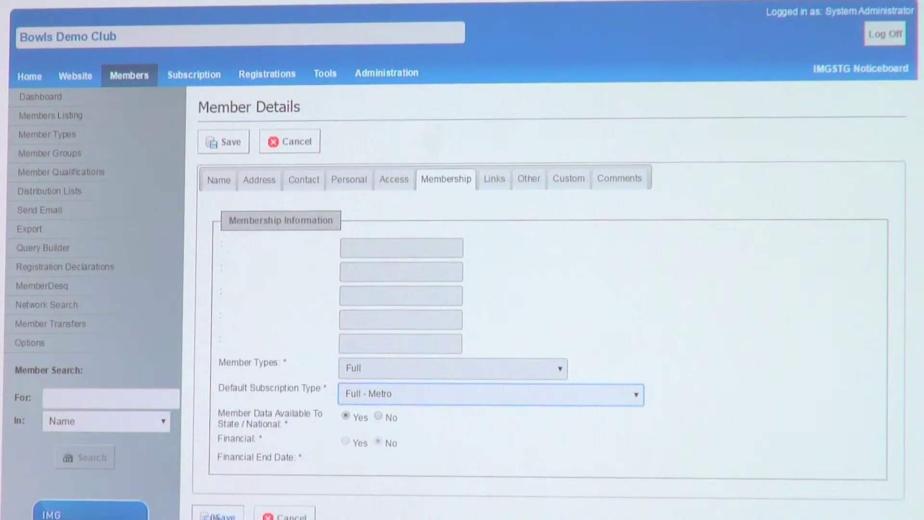
{"action": "left_click", "coordinate": [214, 516]}
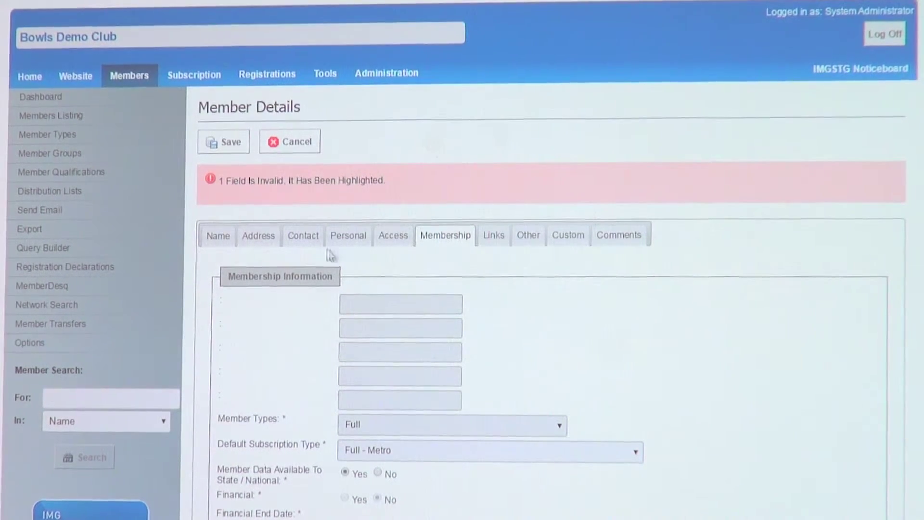
- Set the missing address state to SA and save Barack Obama's record
{"action": "left_click", "coordinate": [301, 248]}
{"action": "left_click", "coordinate": [263, 249]}
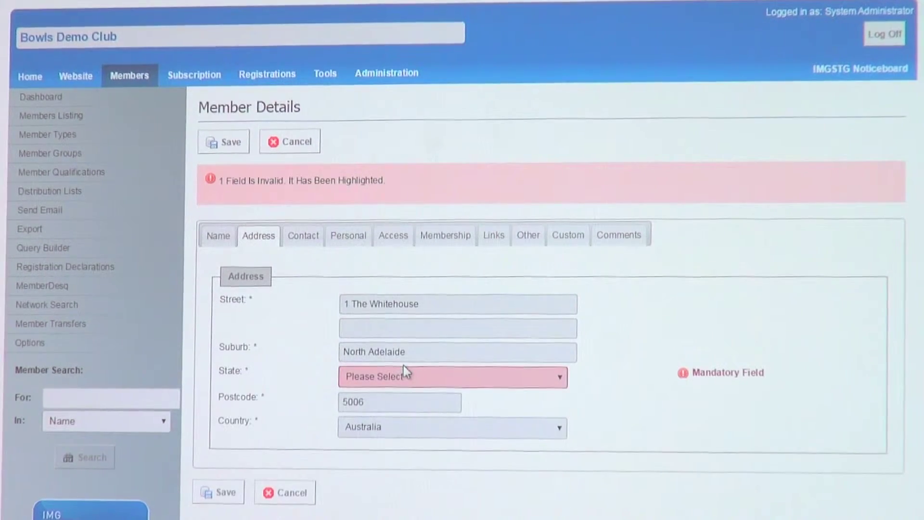
{"action": "left_click", "coordinate": [411, 375]}
{"action": "left_click", "coordinate": [383, 455]}
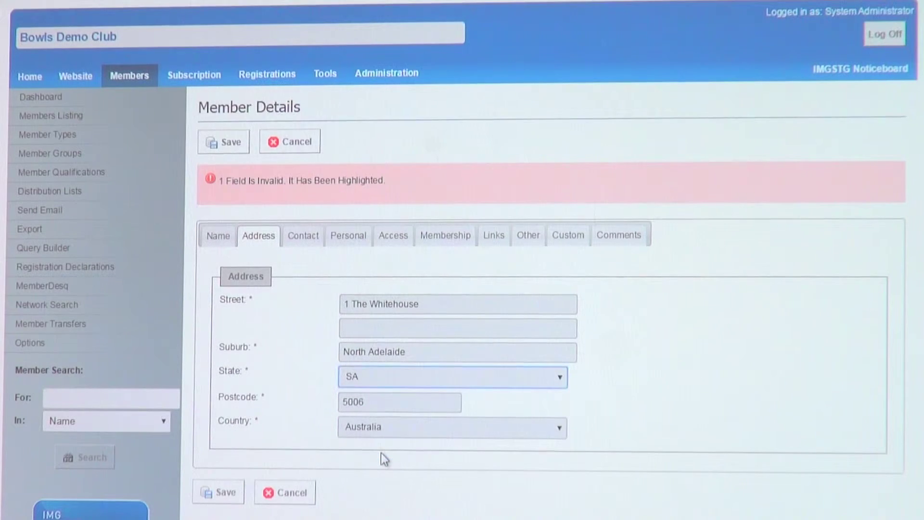
{"action": "left_click", "coordinate": [204, 499]}
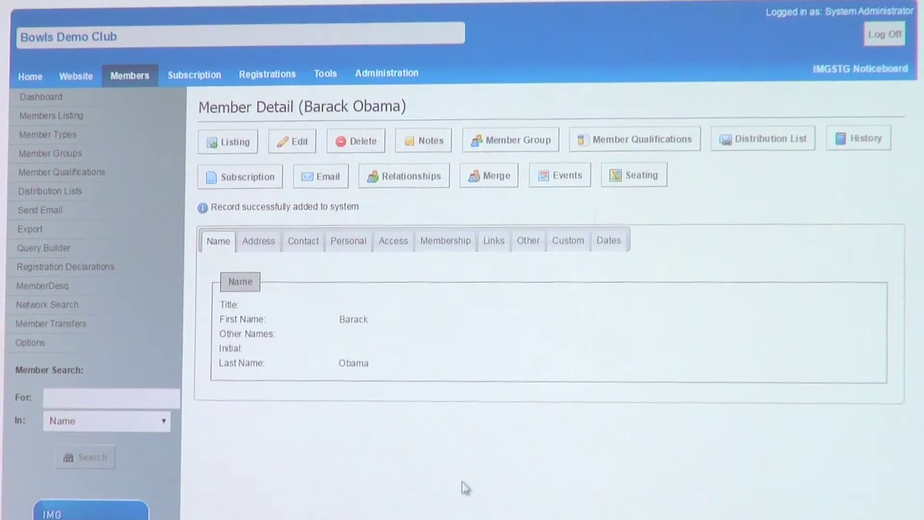
- Confirm Barack Obama is in the 0-2015-16 Full group, then return to his detail record
{"action": "left_click", "coordinate": [479, 144]}
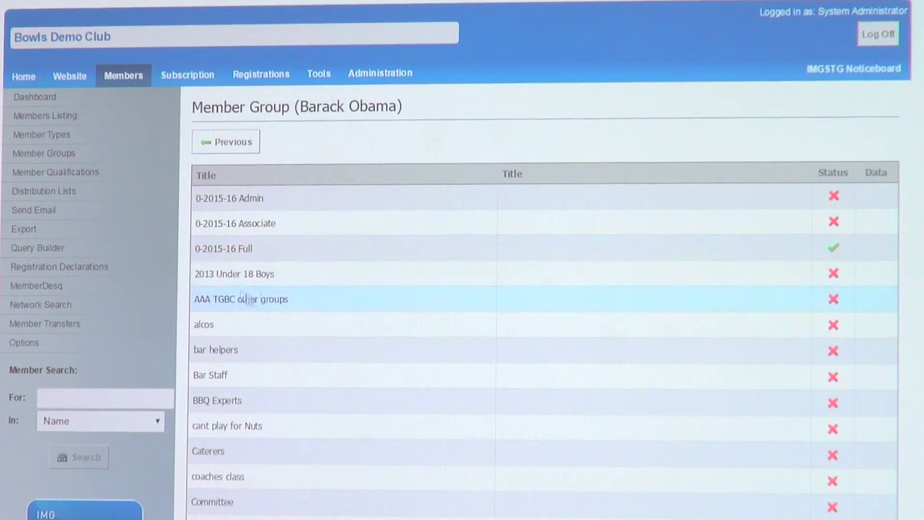
{"action": "left_click", "coordinate": [233, 145]}
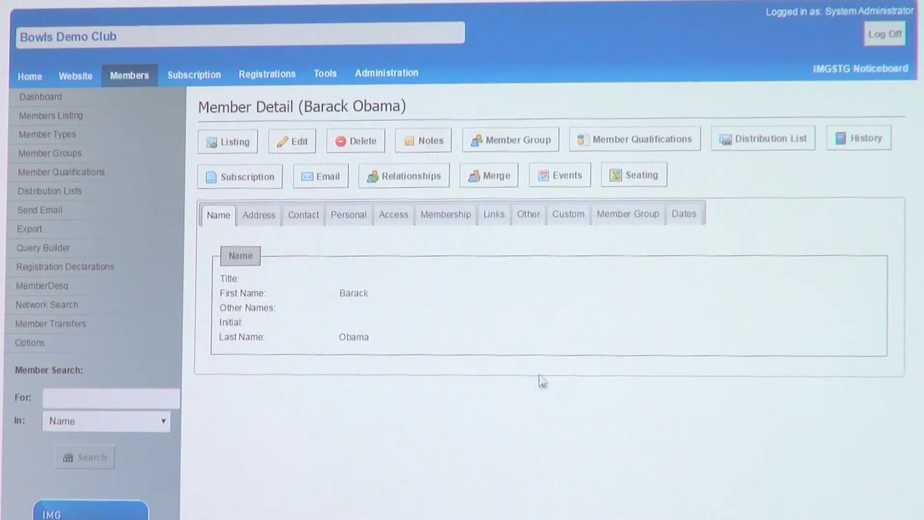
- Show Barack Obama's custom fields, including Registration Paid 2015-16 and YES OR NO set to No
{"action": "left_click", "coordinate": [568, 217]}
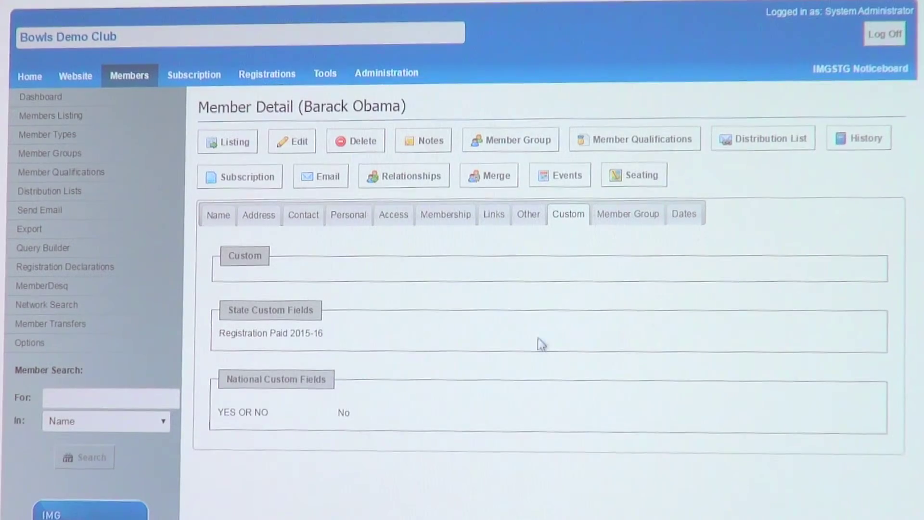